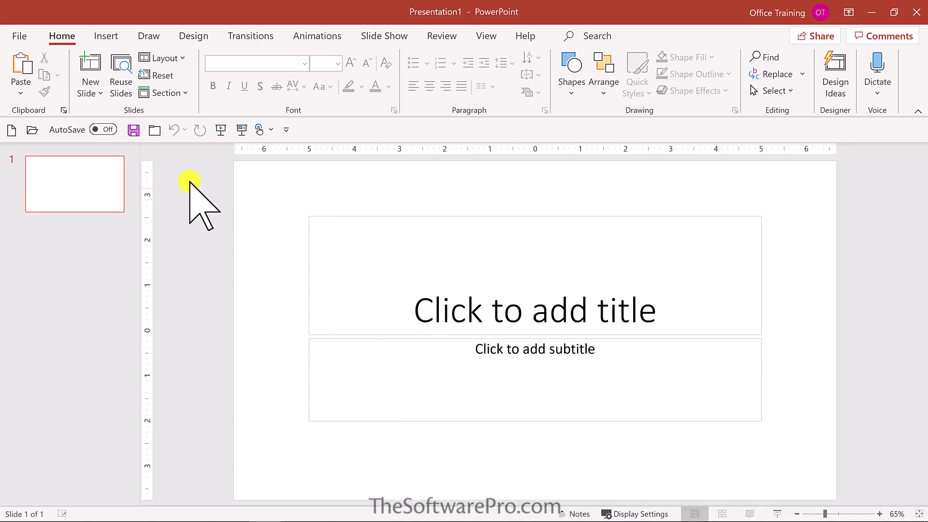
# Step: Apply the Blank layout to the title slide to remove its title and subtitle placeholders
pyautogui.click(182, 57)
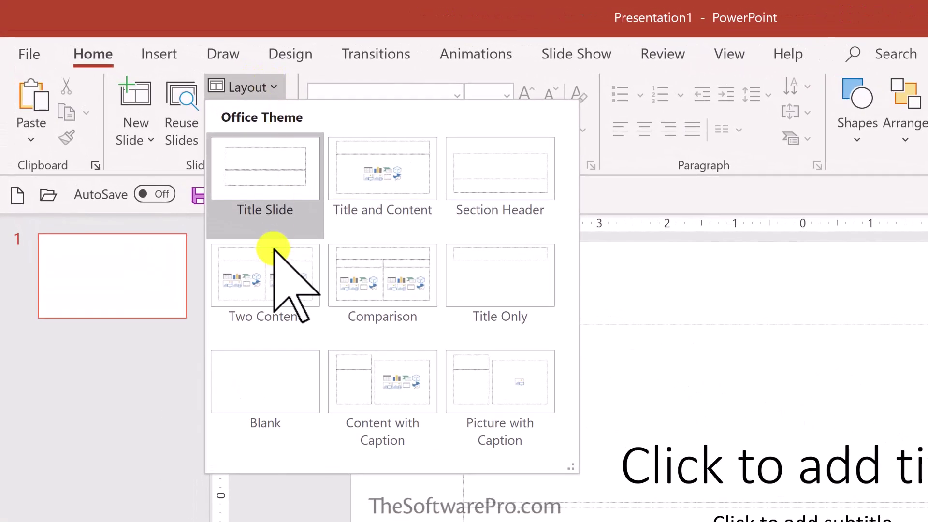
pyautogui.click(271, 375)
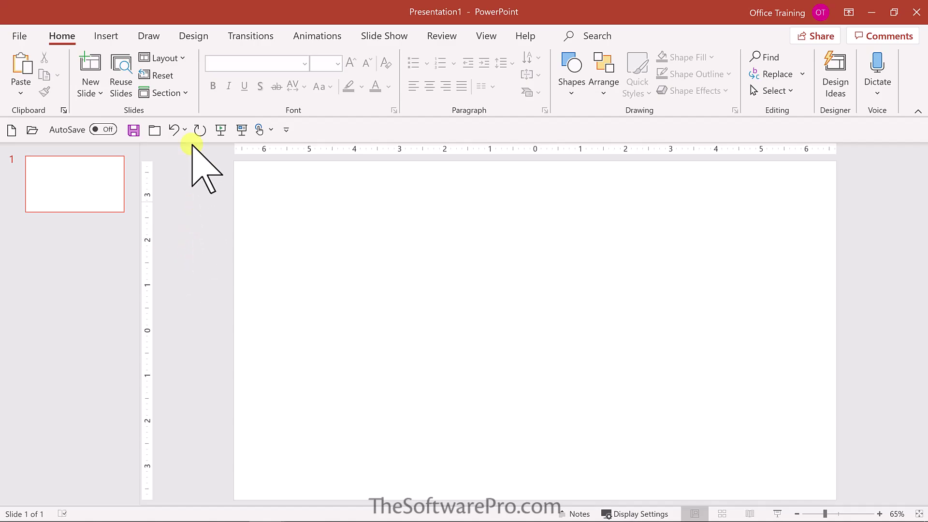
# Step: Give the slide background a solid blue fill through Design's Format Background
pyautogui.click(193, 37)
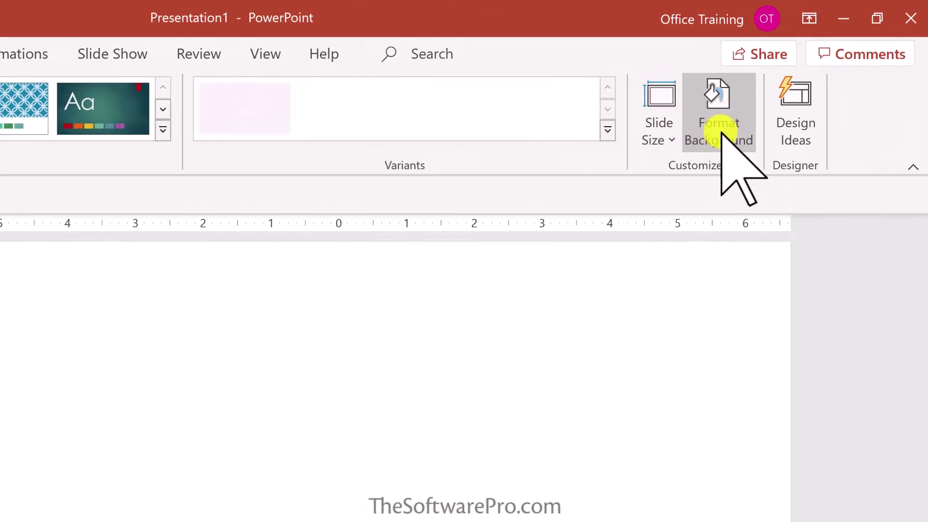
pyautogui.click(721, 134)
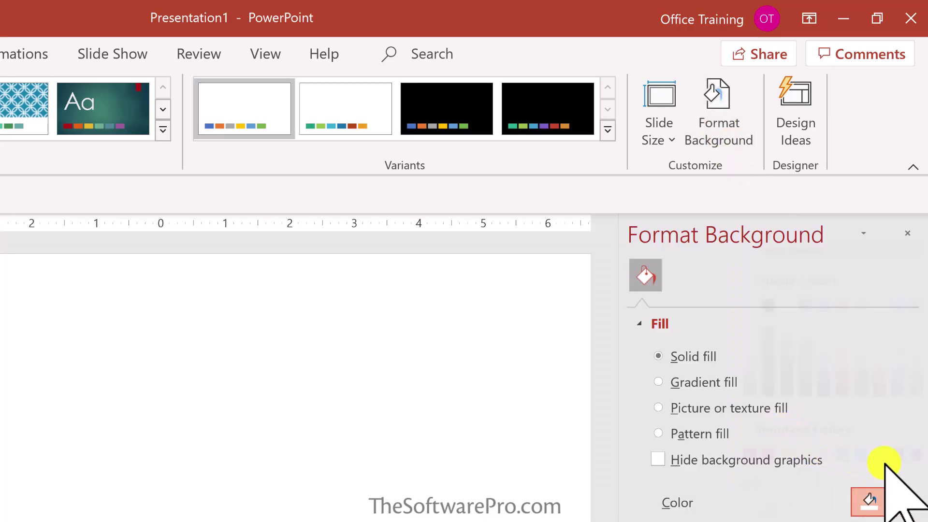
pyautogui.click(881, 501)
pyautogui.click(885, 416)
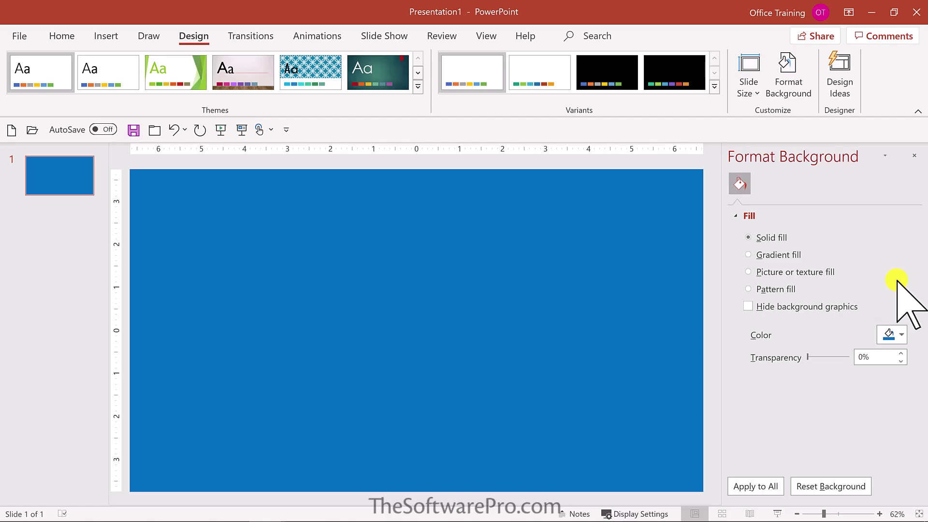
# Step: Insert a text box left of the slide centre holding the countdown number, and select it
pyautogui.click(108, 37)
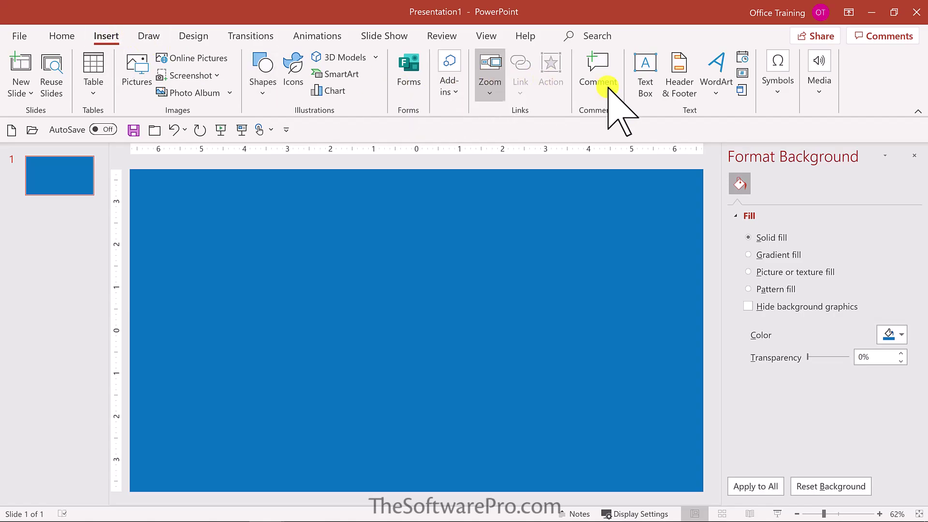
pyautogui.click(646, 67)
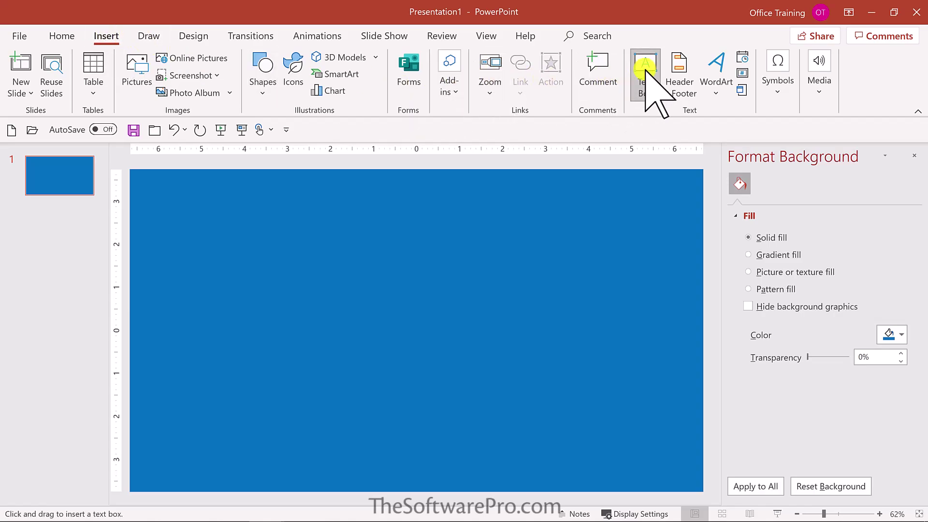
pyautogui.click(332, 283)
pyautogui.write('Hi')
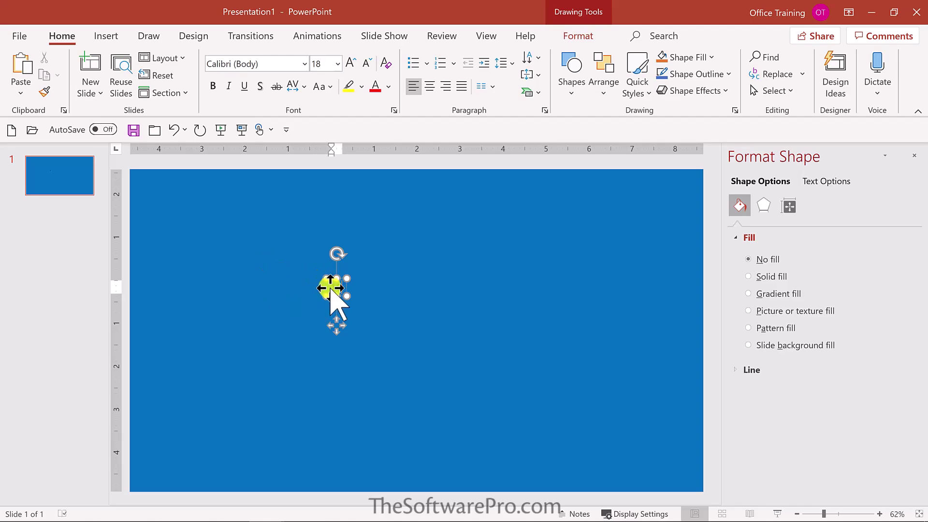
pyautogui.click(330, 288)
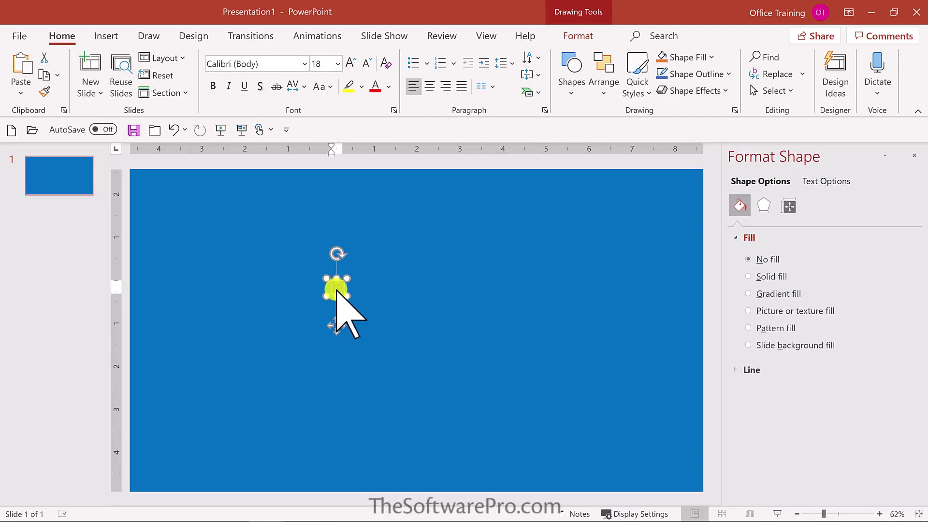
# Step: Set the countdown number's font size to 200 pt
pyautogui.rightClick(339, 290)
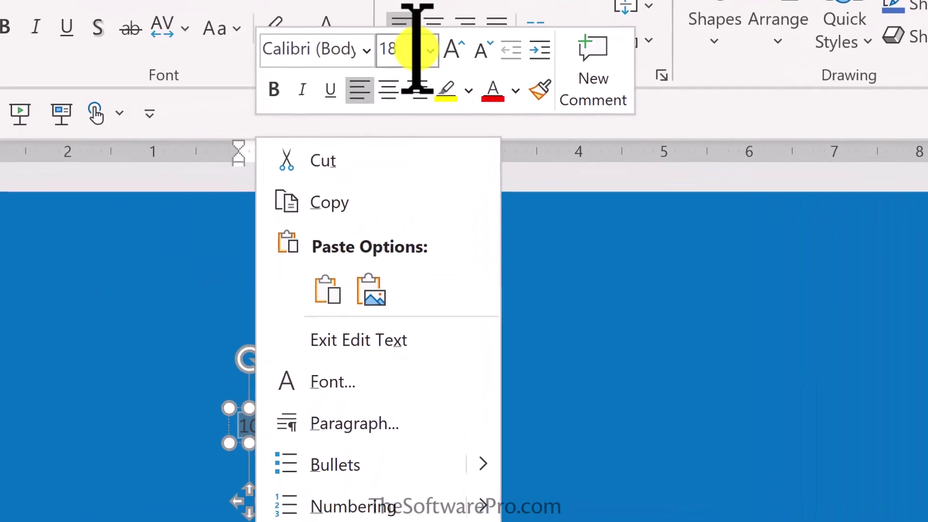
pyautogui.click(426, 97)
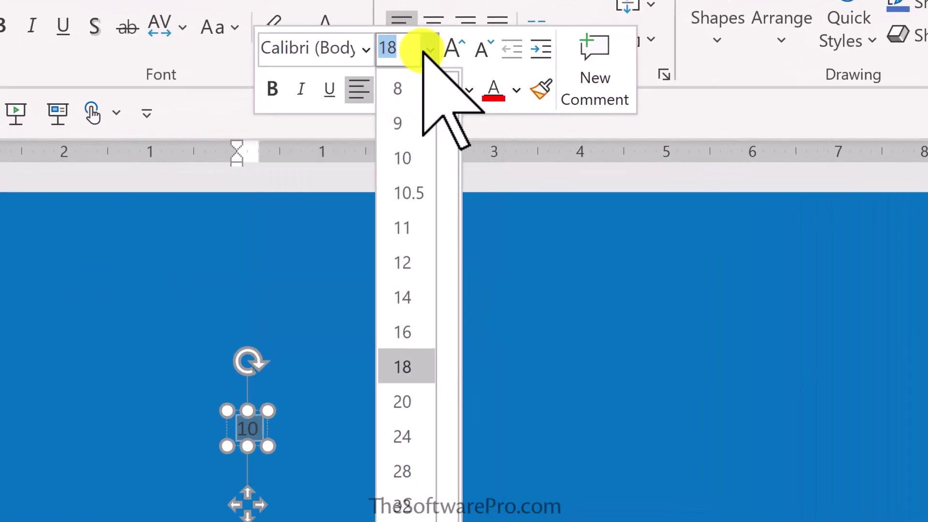
pyautogui.write('200')
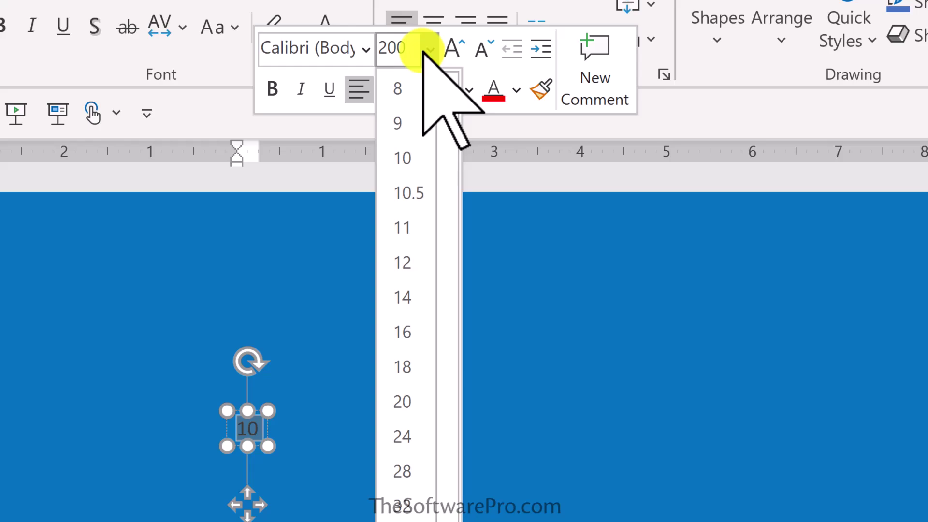
pyautogui.press('Return')
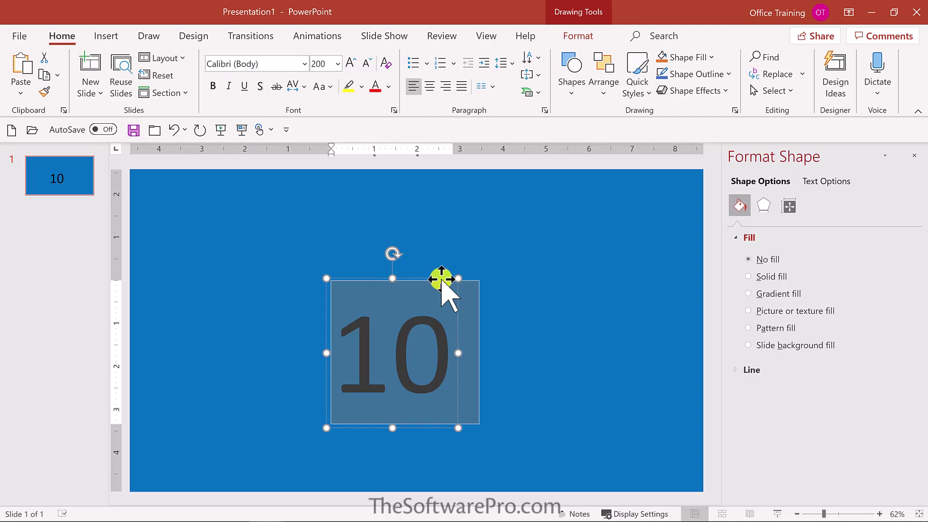
# Step: Make the 10 white and move its box to the slide centre
pyautogui.rightClick(441, 280)
pyautogui.click(379, 323)
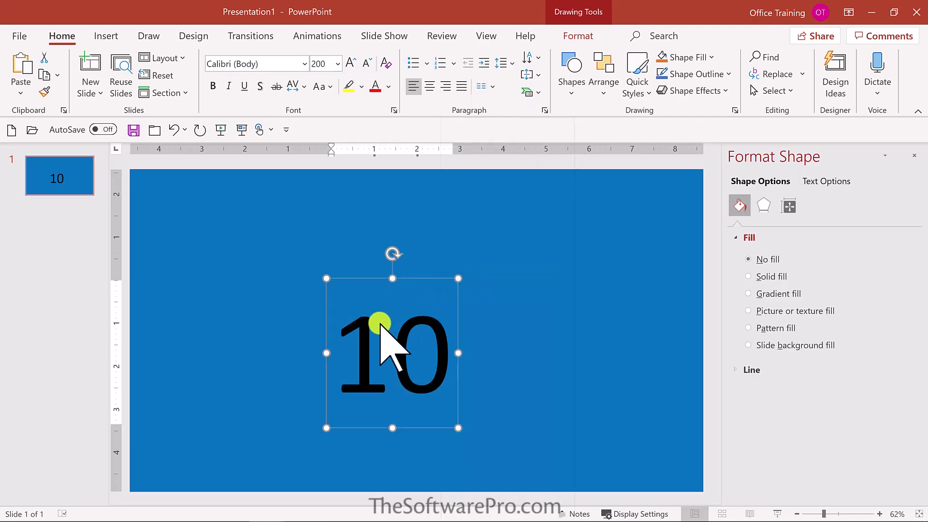
pyautogui.moveTo(356, 323); pyautogui.dragTo(437, 342)
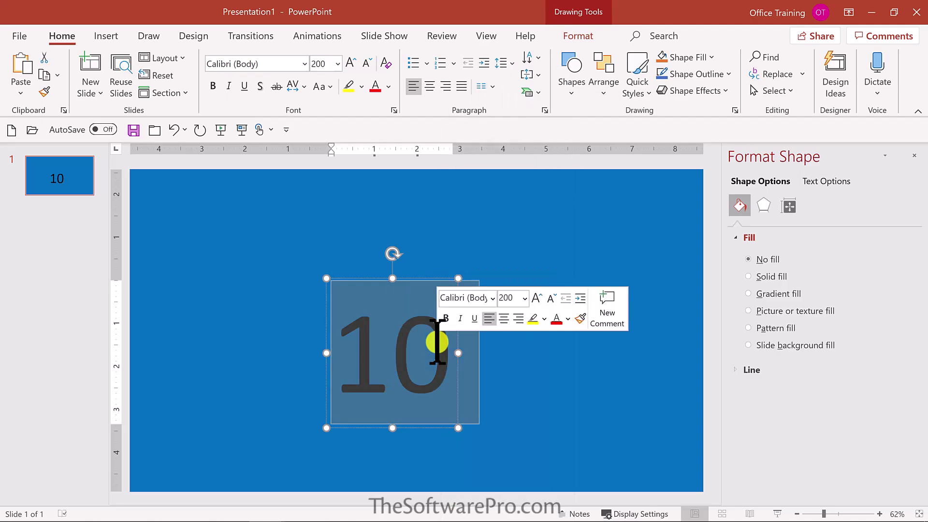
pyautogui.click(568, 319)
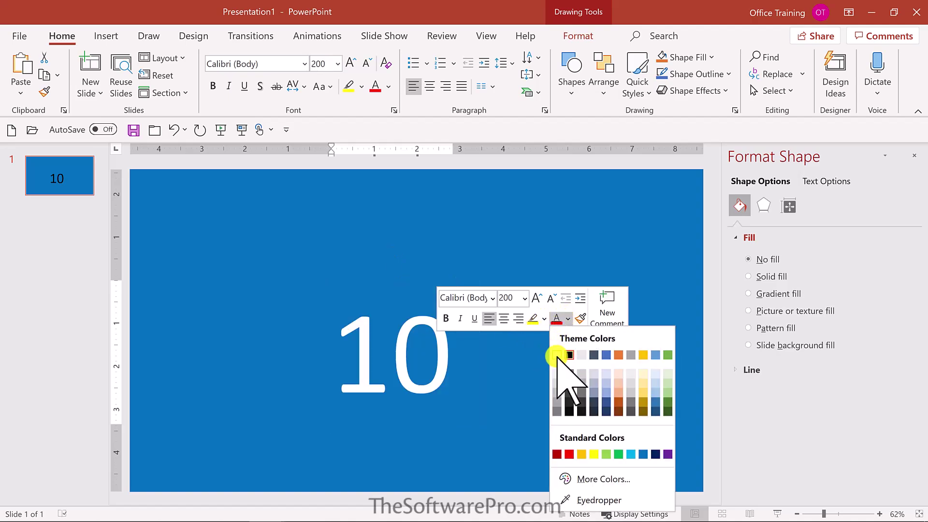
pyautogui.click(557, 355)
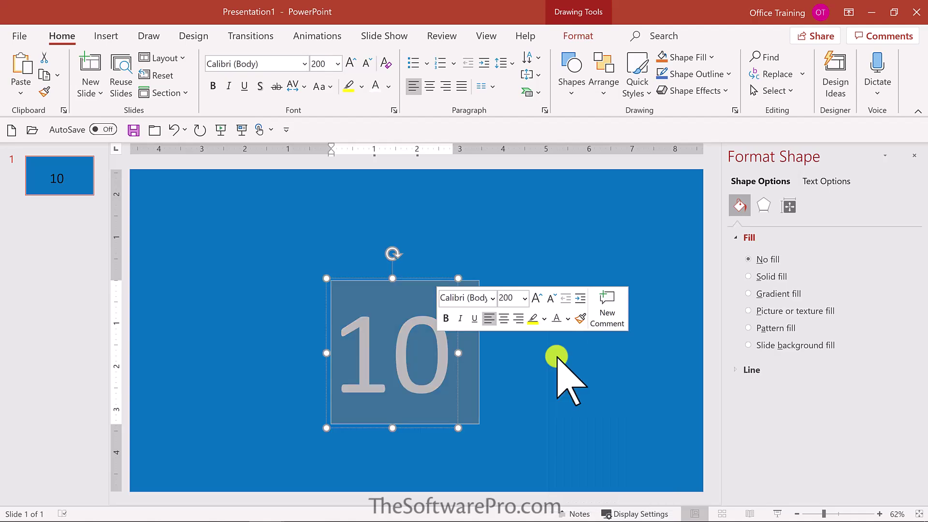
pyautogui.click(437, 274)
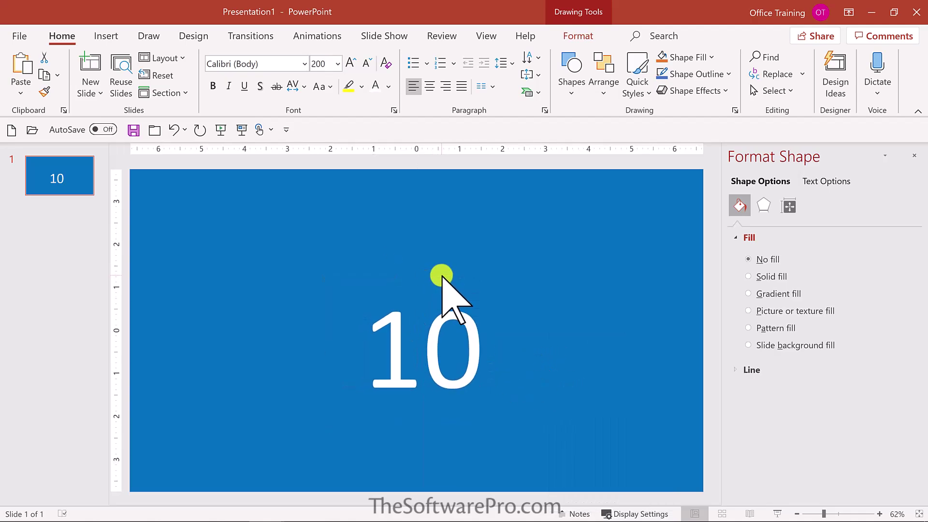
pyautogui.moveTo(432, 266); pyautogui.dragTo(435, 246)
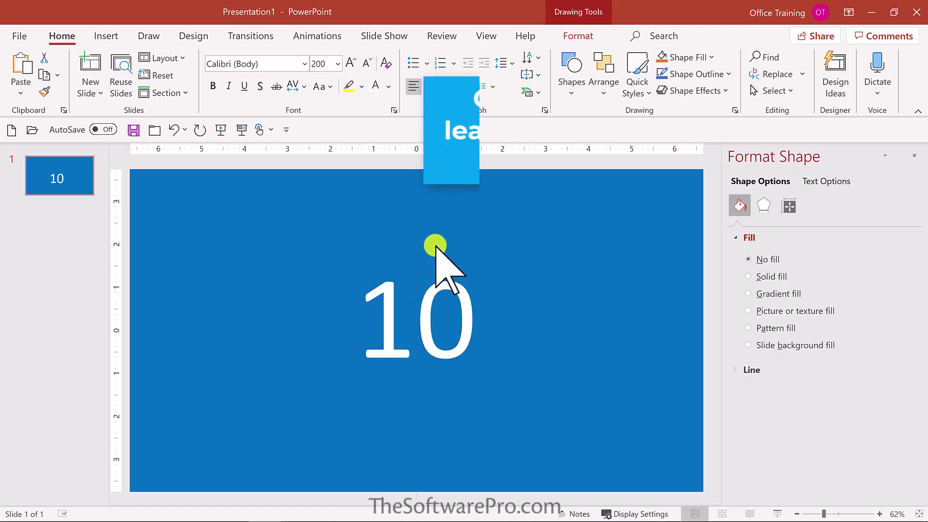
pyautogui.moveTo(435, 245); pyautogui.dragTo(435, 246)
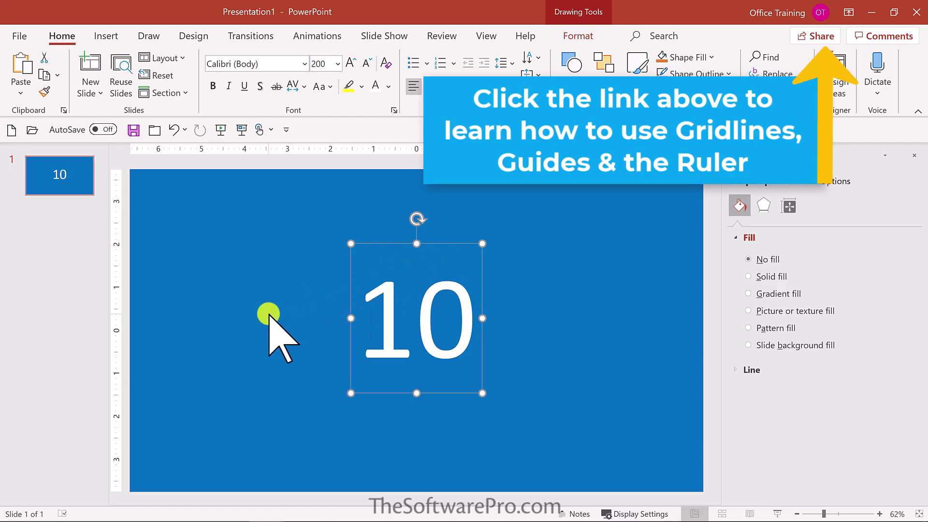
# Step: Deselect the 10 text box on the timer slide
pyautogui.click(279, 373)
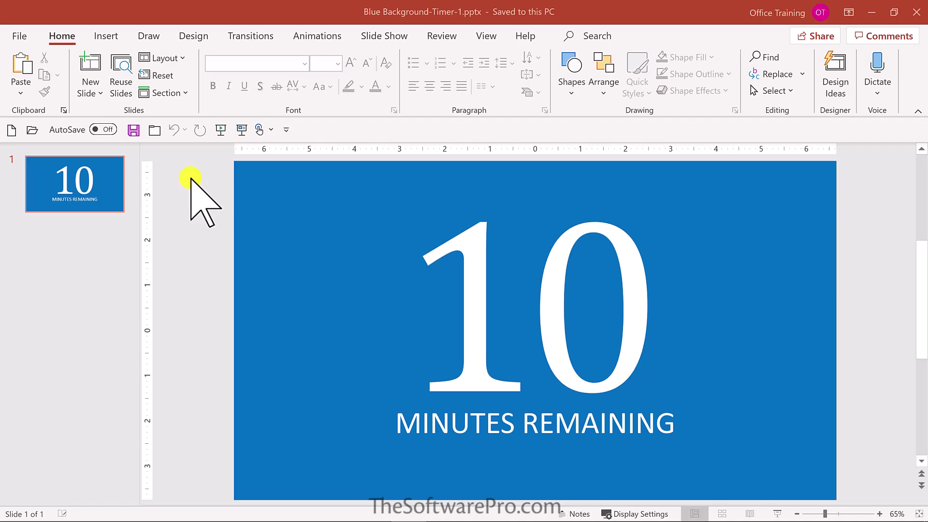
# Step: Set the slide to advance automatically after 01:00.00, keeping On Mouse Click enabled
pyautogui.click(249, 35)
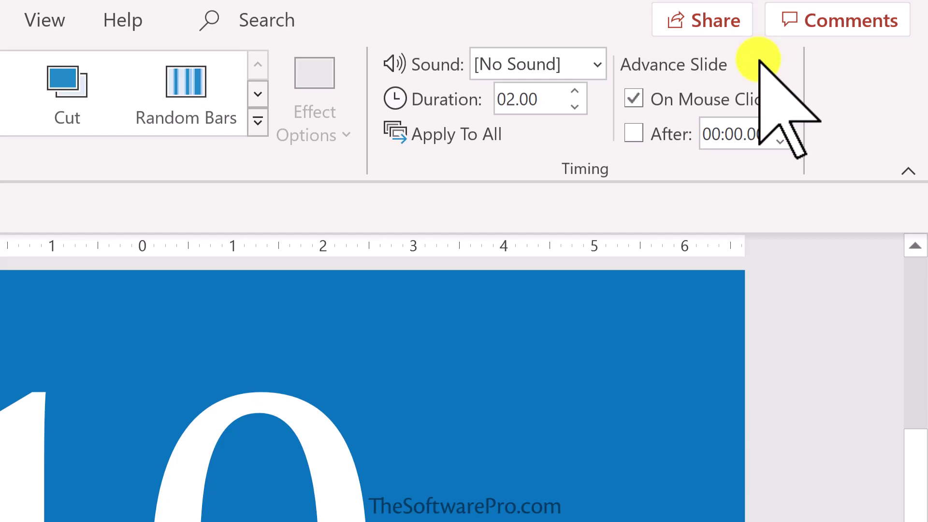
pyautogui.click(634, 133)
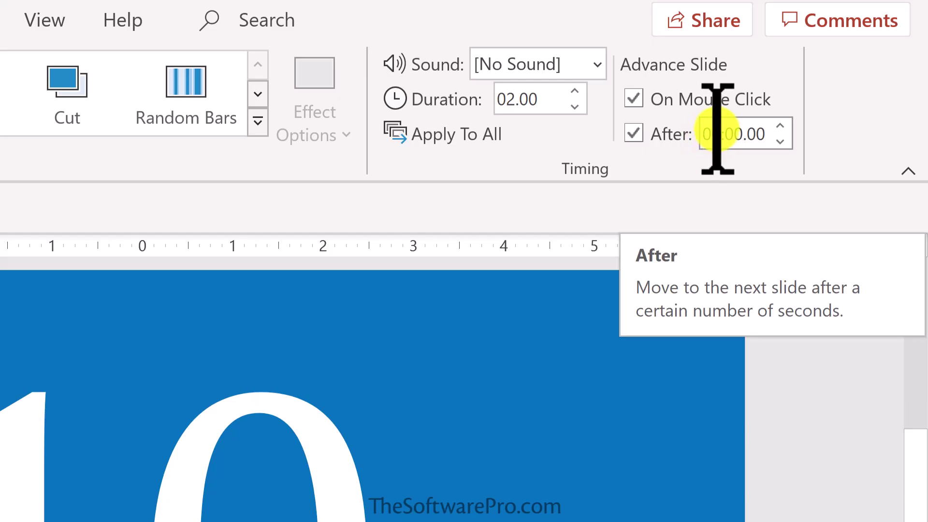
pyautogui.click(713, 134)
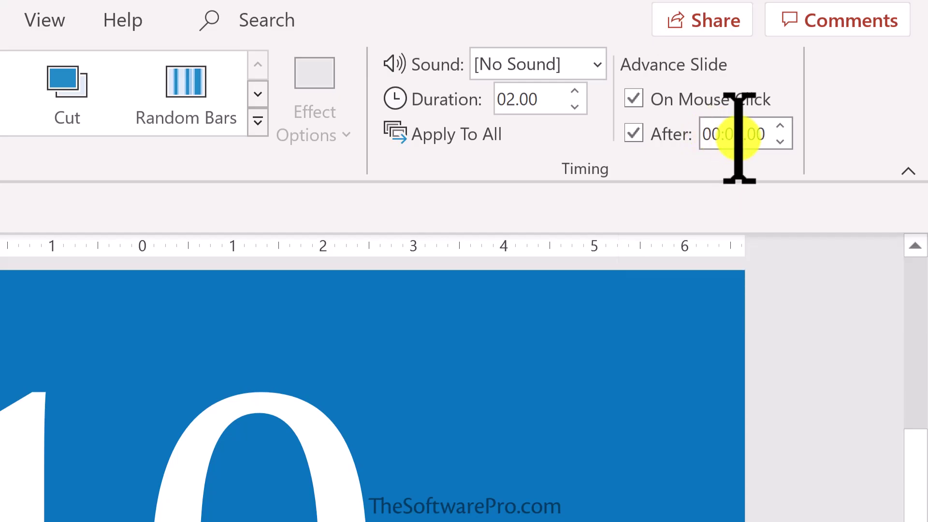
pyautogui.write('1')
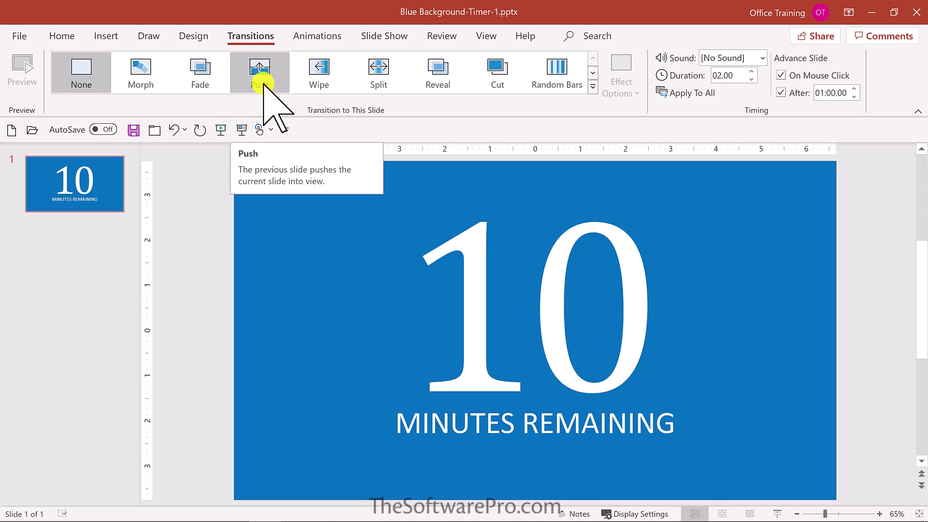
# Step: Apply the Push transition with the From Right effect option
pyautogui.click(261, 83)
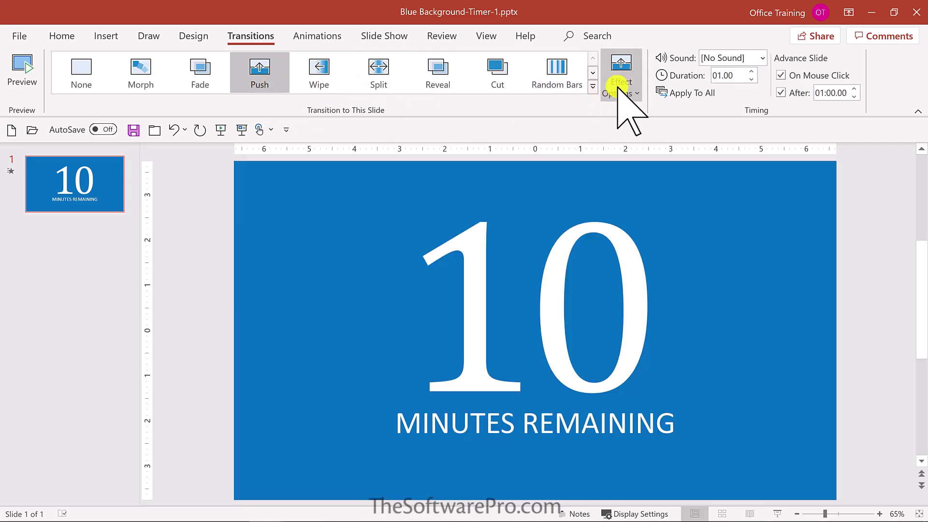
pyautogui.click(621, 91)
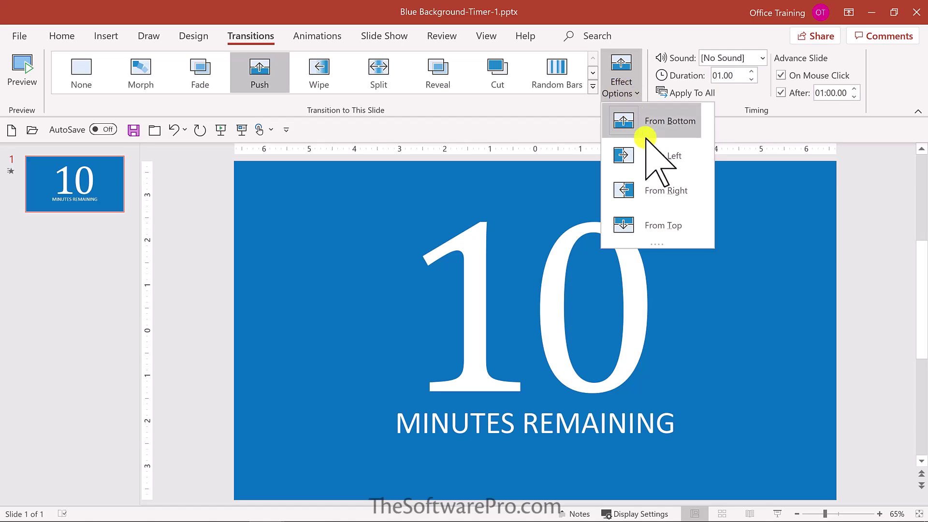
pyautogui.click(652, 187)
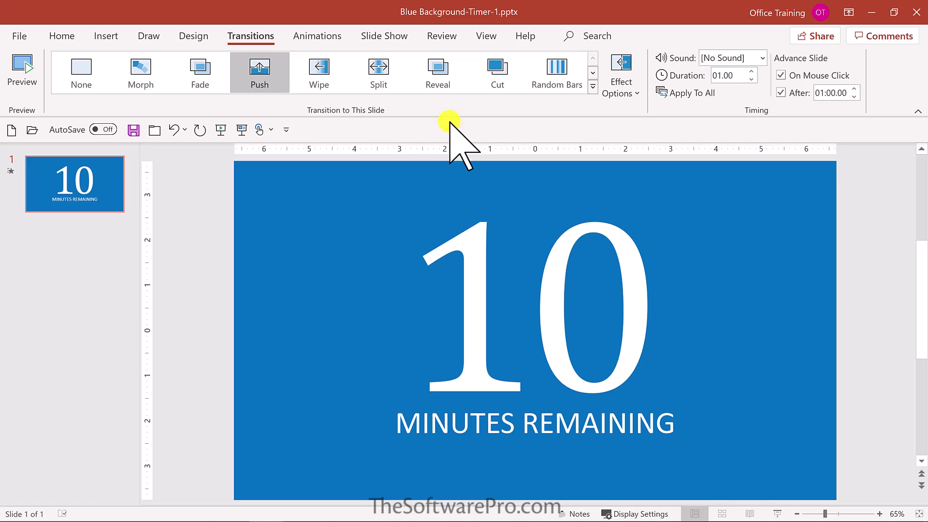
# Step: Duplicate the first slide and change the copy's number from 10 to 09
pyautogui.rightClick(45, 187)
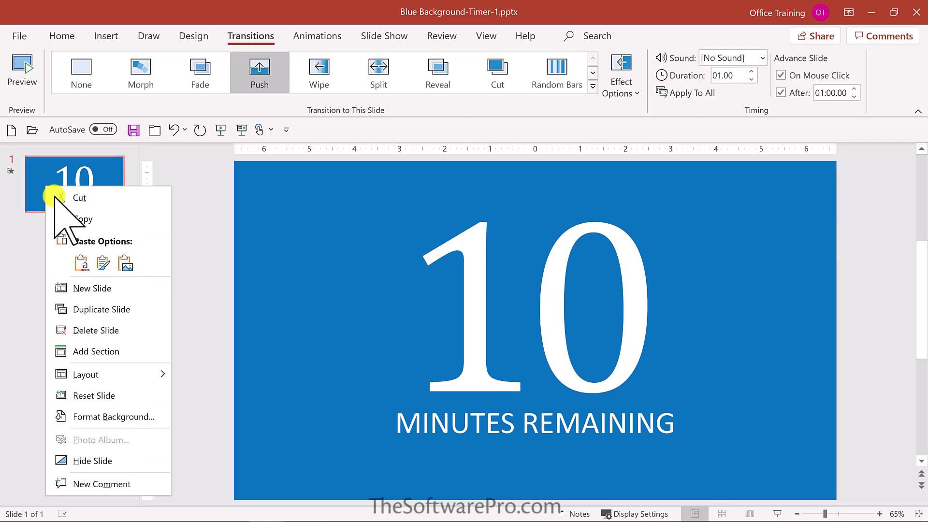
pyautogui.click(120, 312)
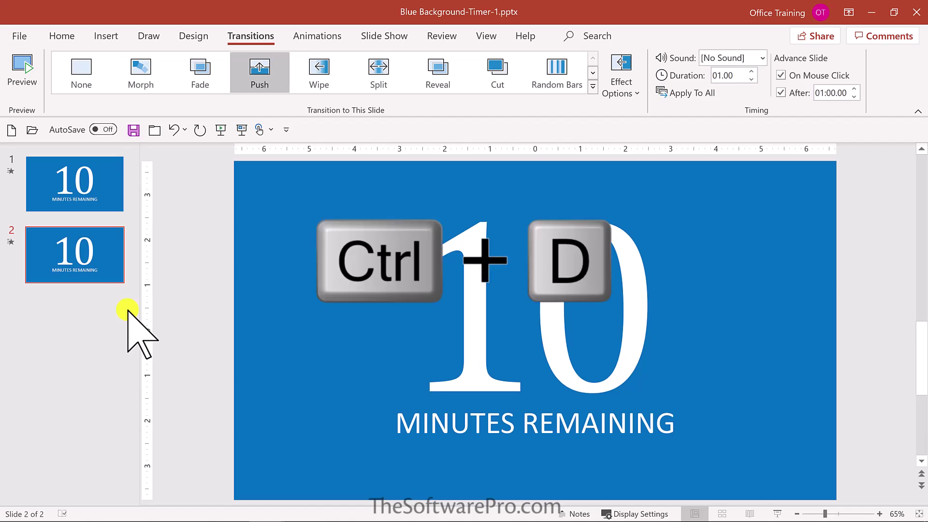
pyautogui.click(465, 323)
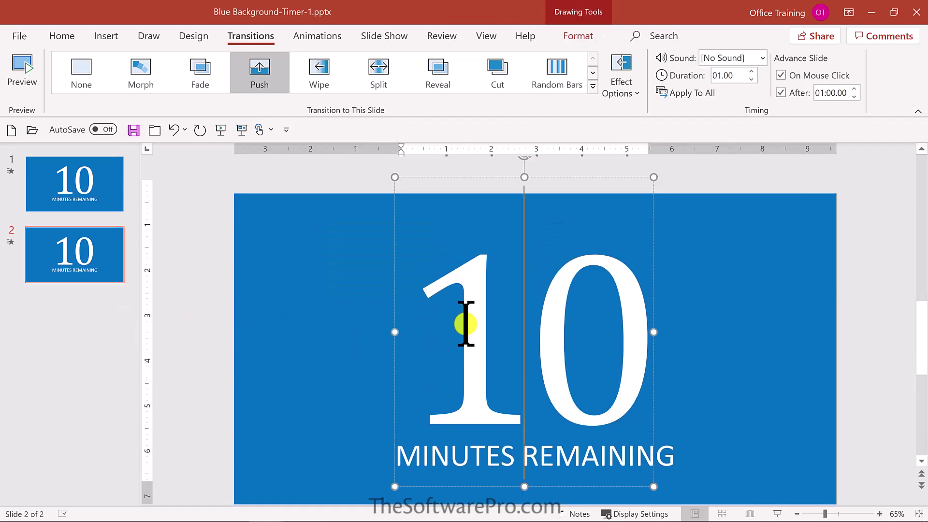
pyautogui.press('BackSpace')
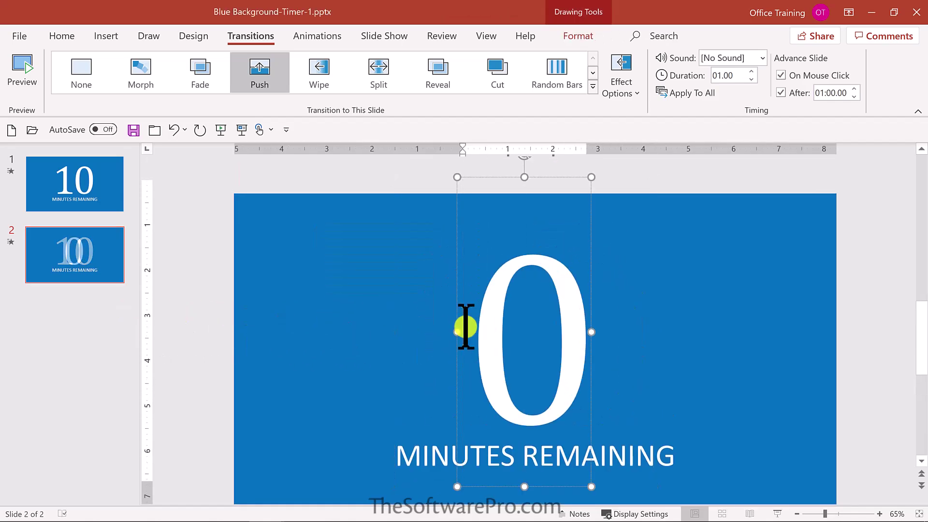
pyautogui.press('End')
pyautogui.write('9')
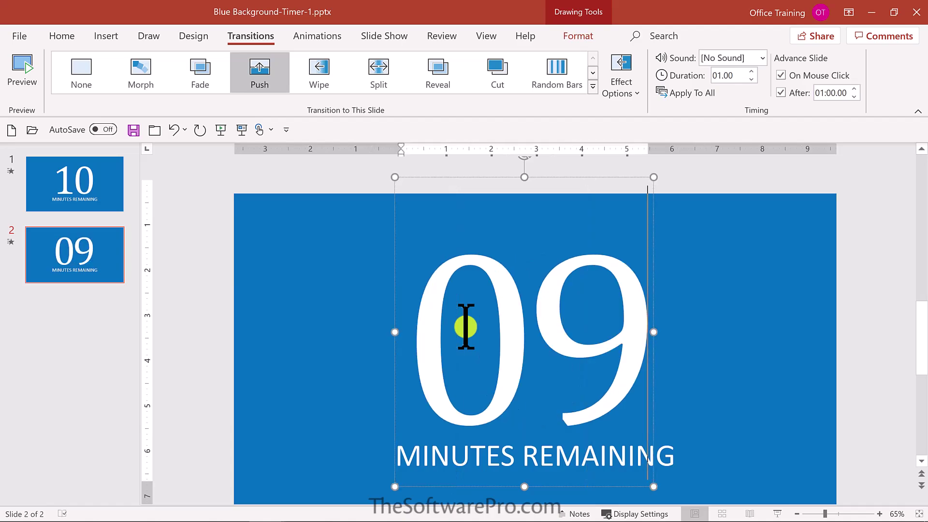
pyautogui.click(176, 280)
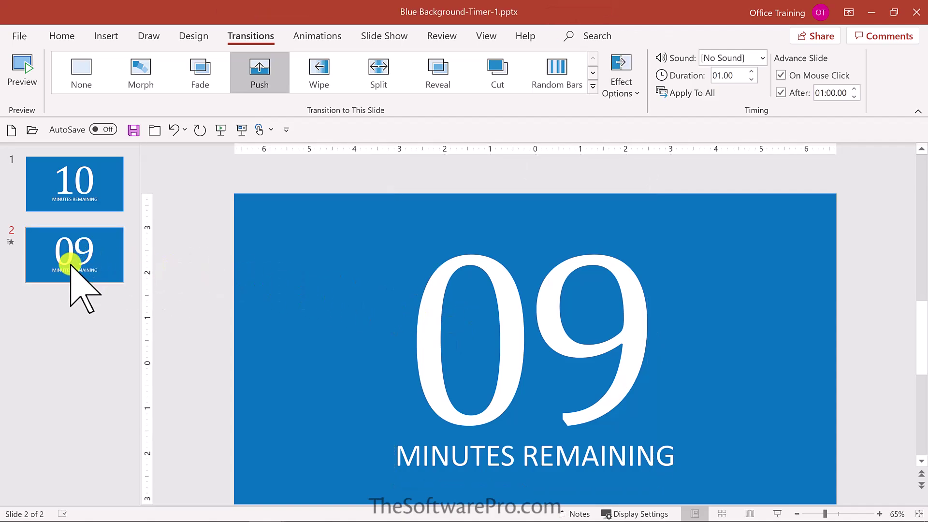
# Step: Make three more copies of the 09 slide with Ctrl+D and renumber slide 3 to 08
pyautogui.hotkey('ctrl', 'd')
pyautogui.hotkey('ctrl', 'd')
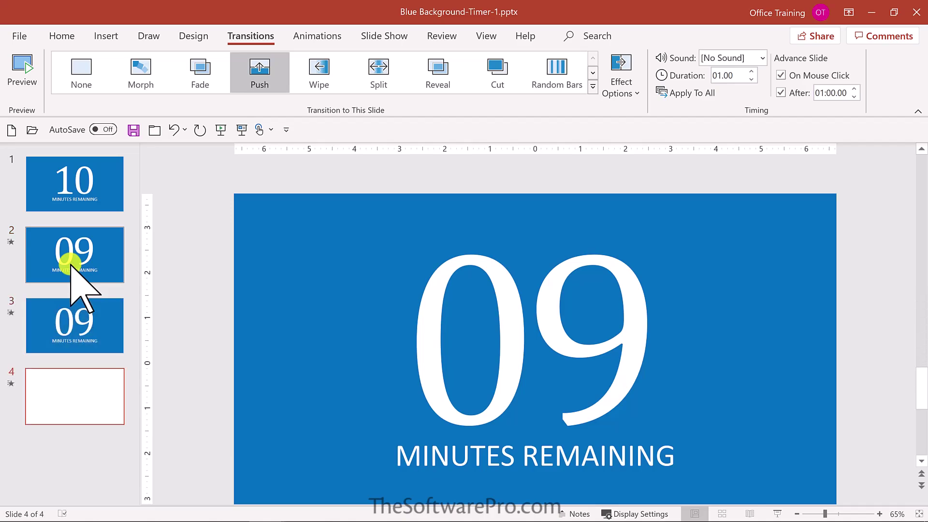
pyautogui.hotkey('ctrl', 'd')
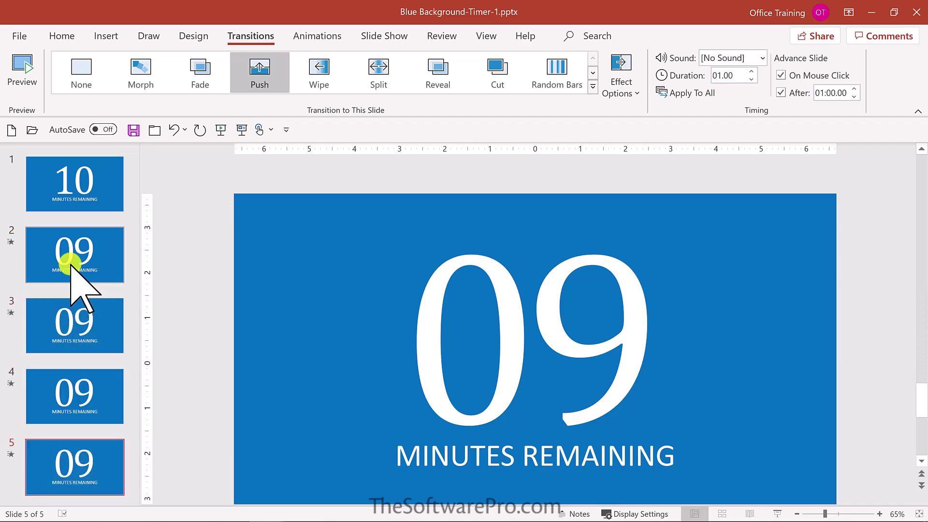
pyautogui.hotkey('ctrl', 'd')
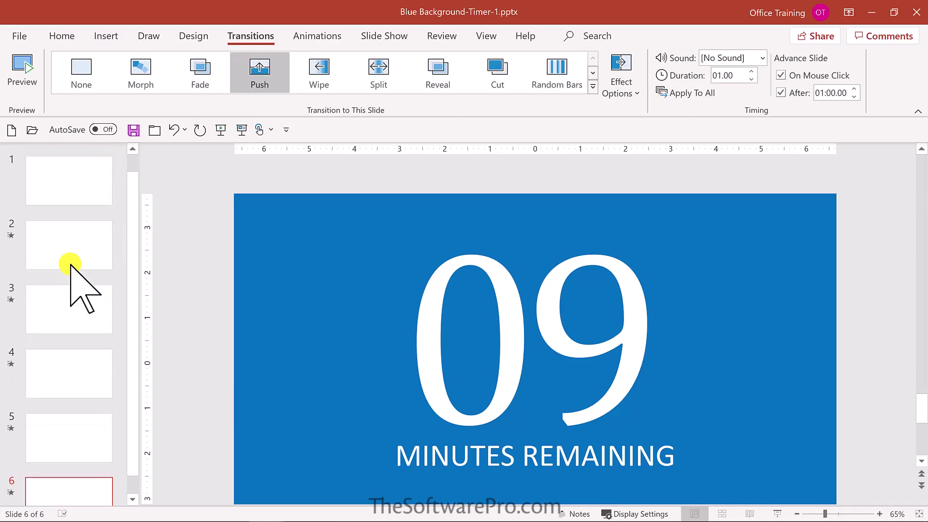
pyautogui.click(71, 285)
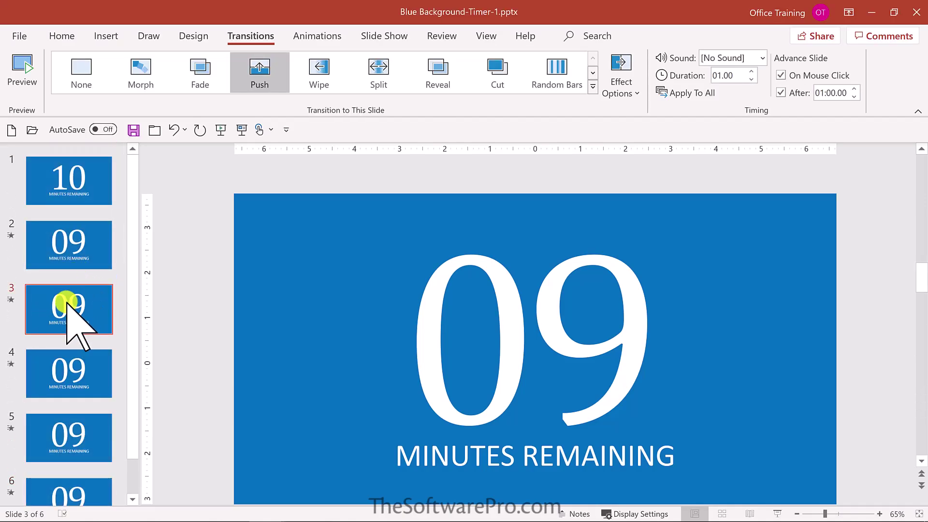
pyautogui.click(538, 331)
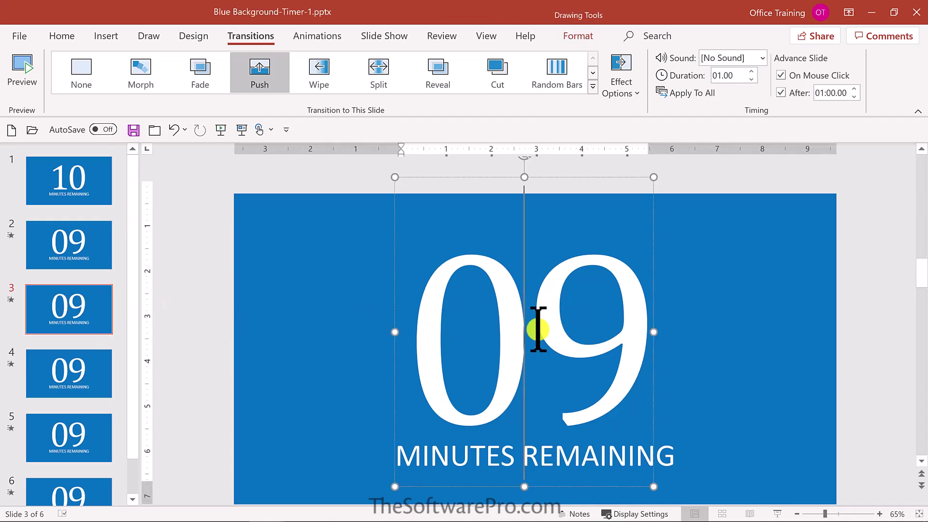
pyautogui.press('Delete')
pyautogui.write('8')
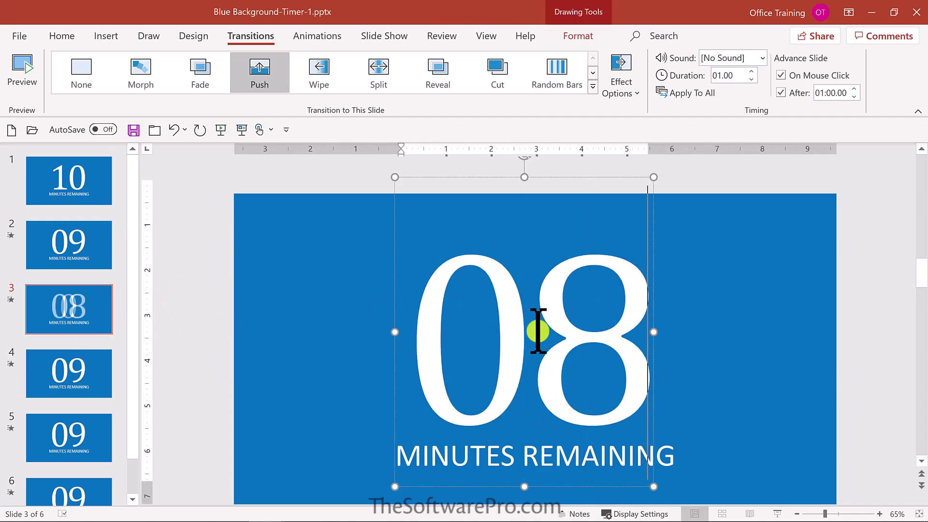
pyautogui.click(84, 369)
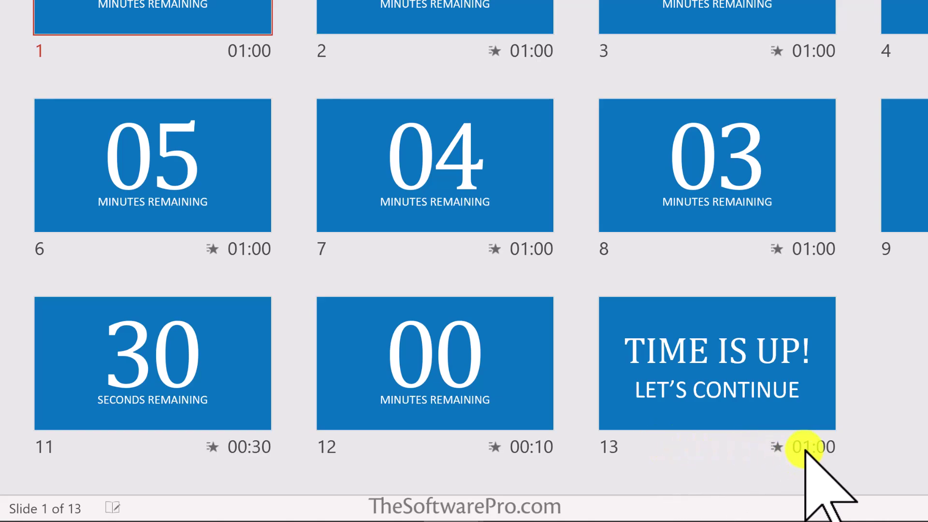
pyautogui.click(777, 399)
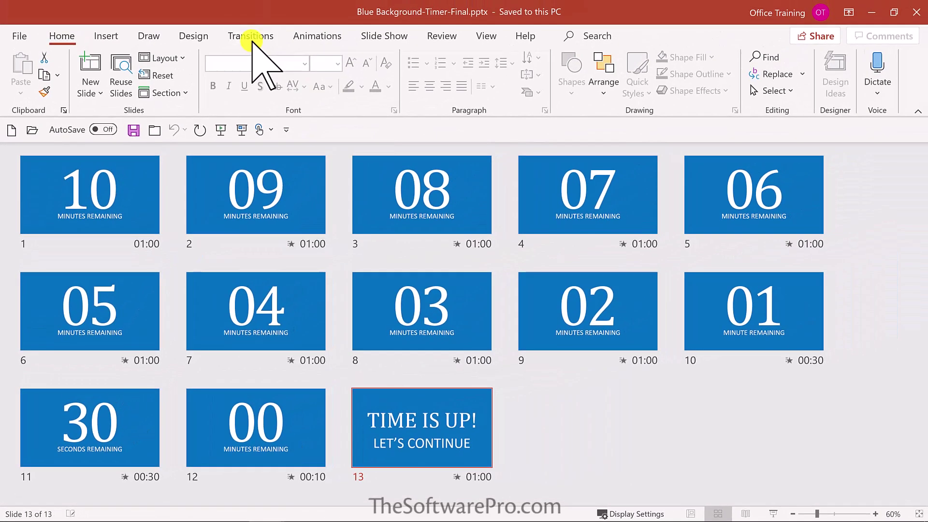
pyautogui.click(251, 37)
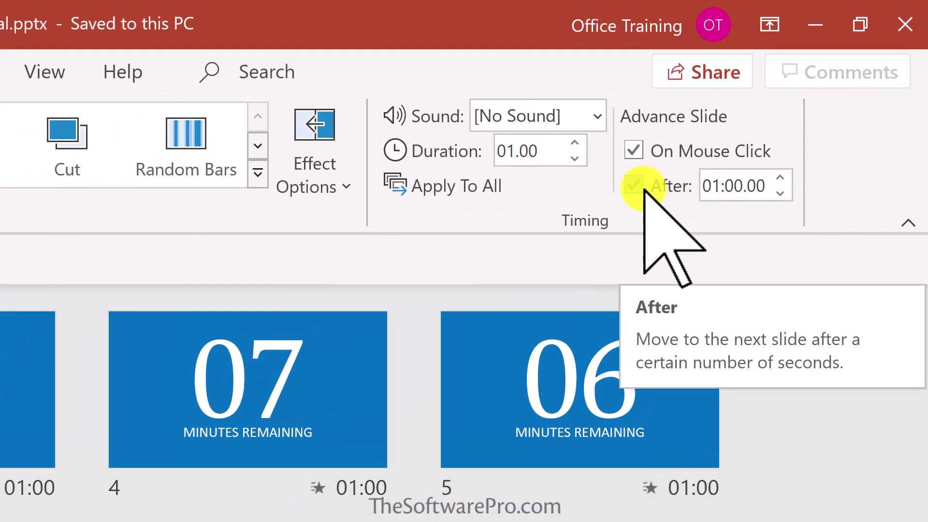
pyautogui.click(643, 188)
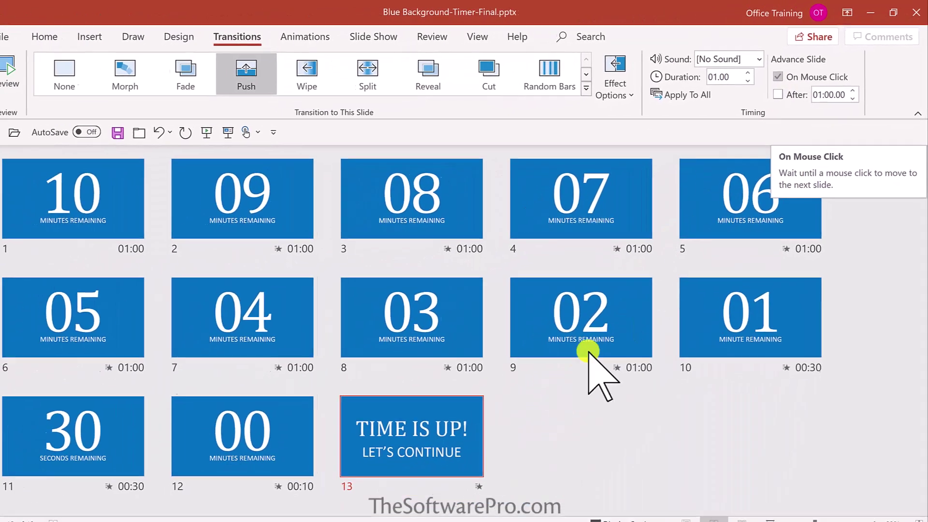
pyautogui.click(529, 435)
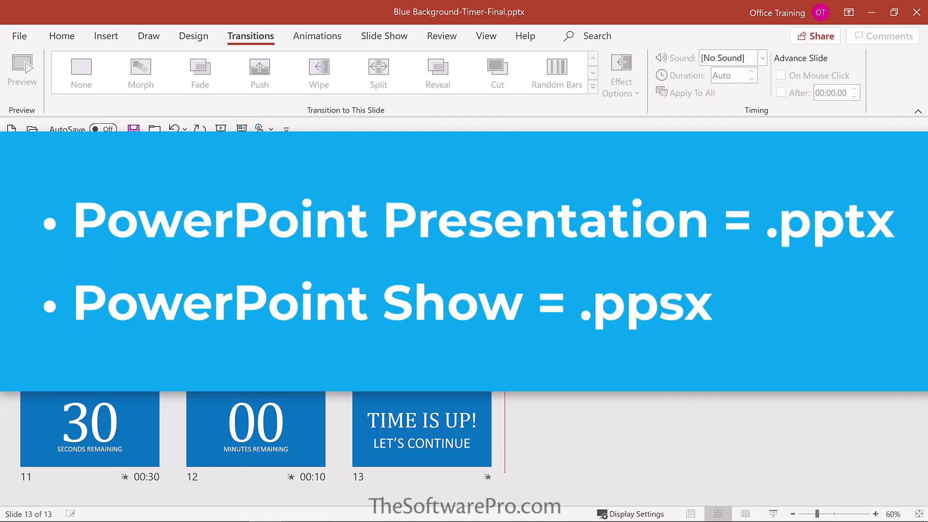
# Step: Save the deck to the Desktop as PowerPoint Show 'Blue Background-Timer.ppsx', dropping '-Final' from the name
pyautogui.click(22, 36)
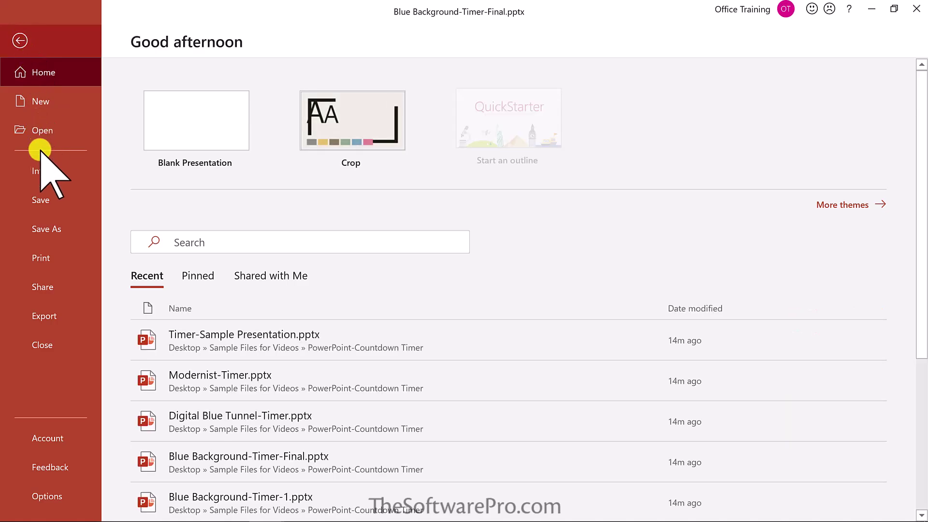
pyautogui.click(53, 227)
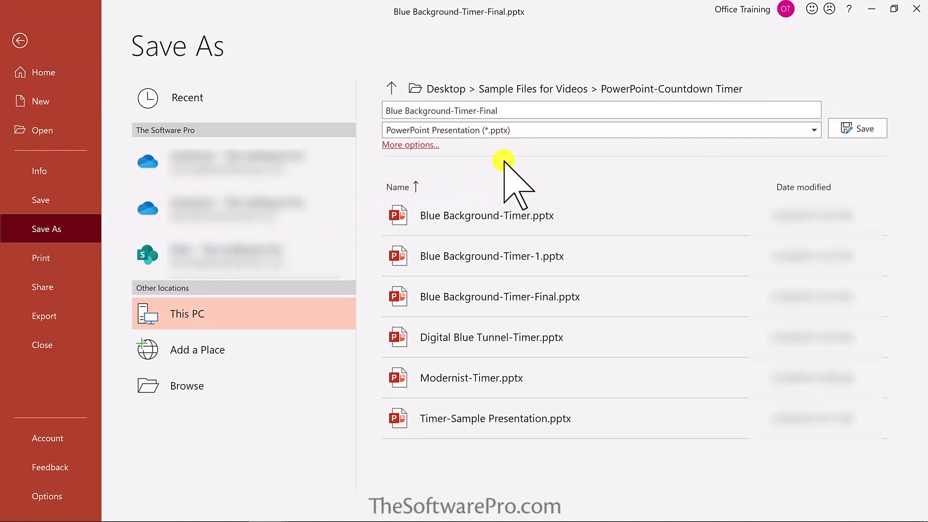
pyautogui.click(523, 115)
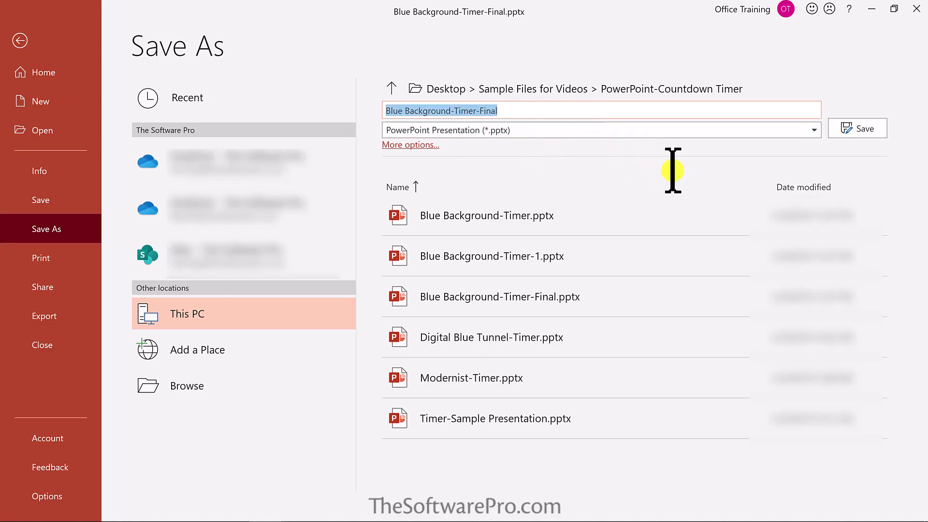
pyautogui.click(593, 115)
pyautogui.press('BackSpace')
pyautogui.press('BackSpace')
pyautogui.press('BackSpace')
pyautogui.press('BackSpace')
pyautogui.press('BackSpace')
pyautogui.press('BackSpace')
pyautogui.click(584, 129)
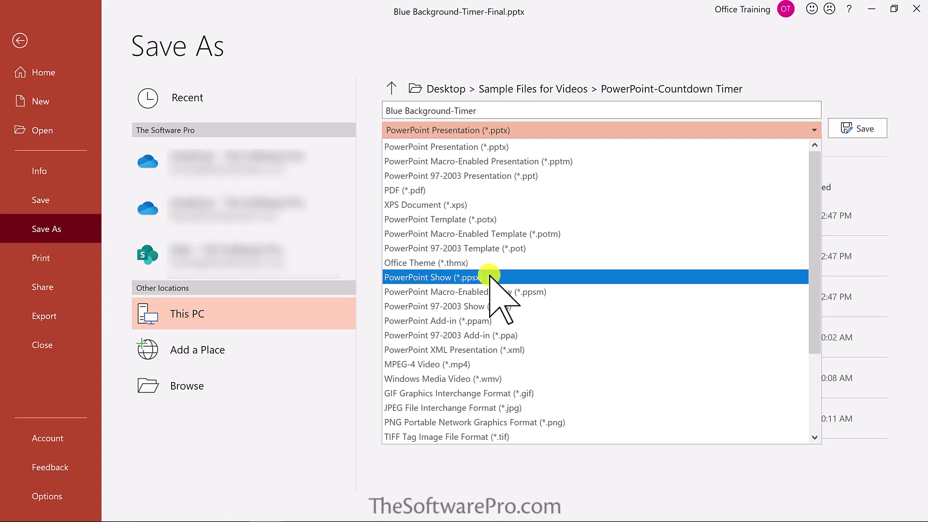
pyautogui.click(490, 276)
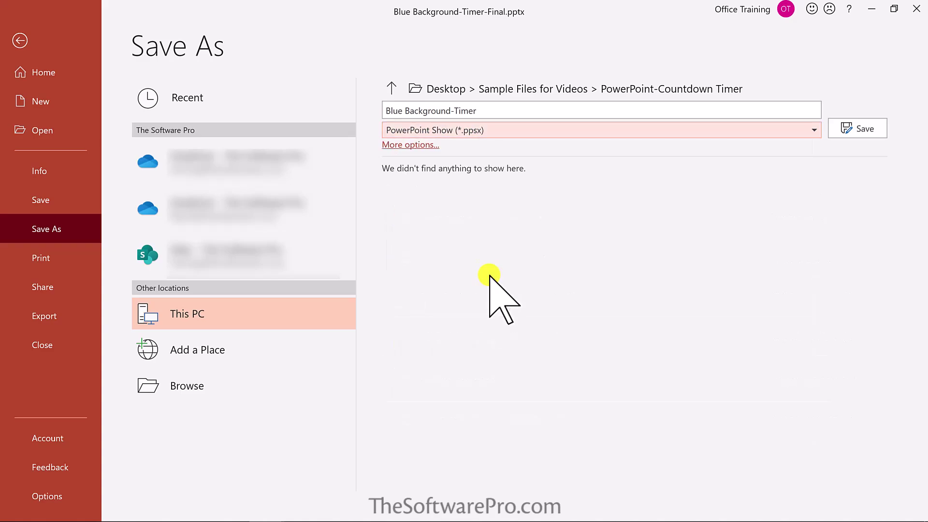
pyautogui.click(407, 146)
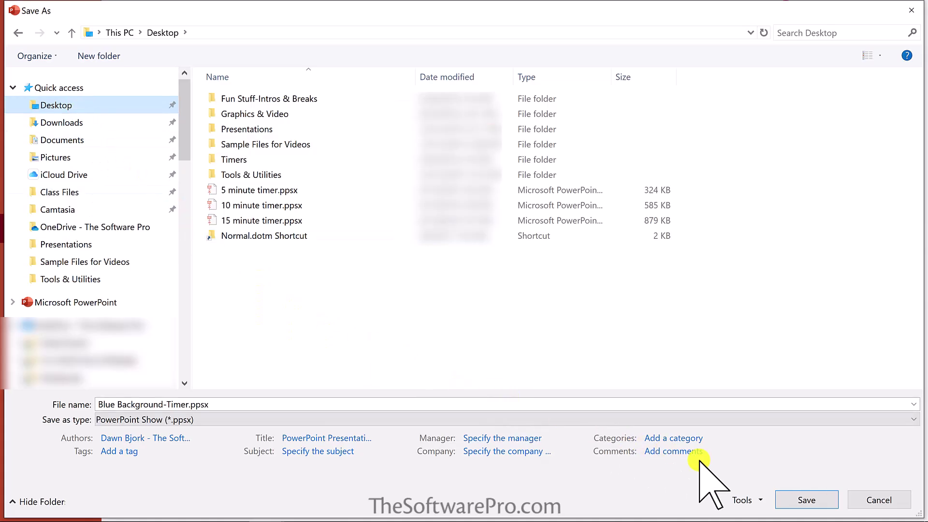
pyautogui.click(802, 499)
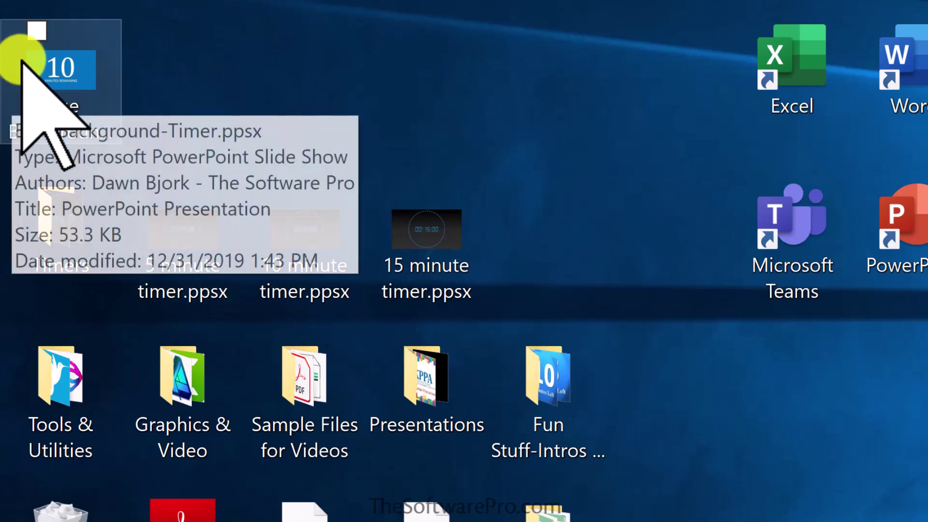
# Step: Drag the Blue Background-Timer.ppsx icon into the desktop's top row beside the other timer files
pyautogui.moveTo(31, 69); pyautogui.dragTo(521, 319)
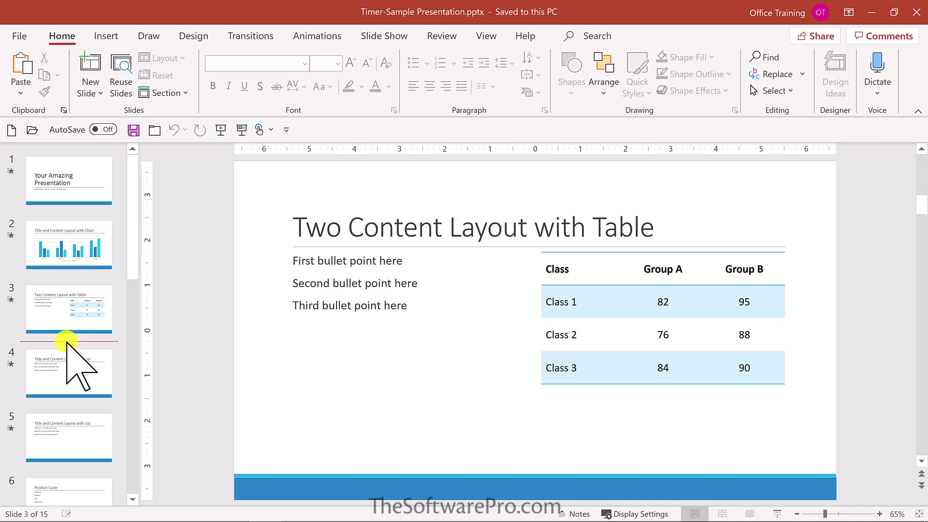
pyautogui.moveTo(67, 341); pyautogui.dragTo(66, 344)
pyautogui.moveTo(66, 344); pyautogui.dragTo(67, 341)
# Step: Select and copy all 13 countdown slides in the timer file
pyautogui.moveTo(67, 341); pyautogui.dragTo(393, 487)
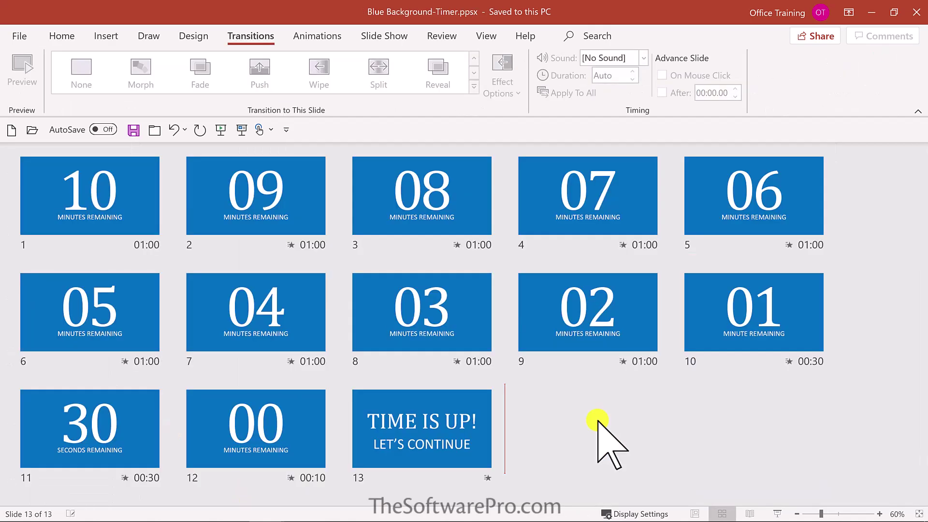
pyautogui.hotkey('ctrl', 'a')
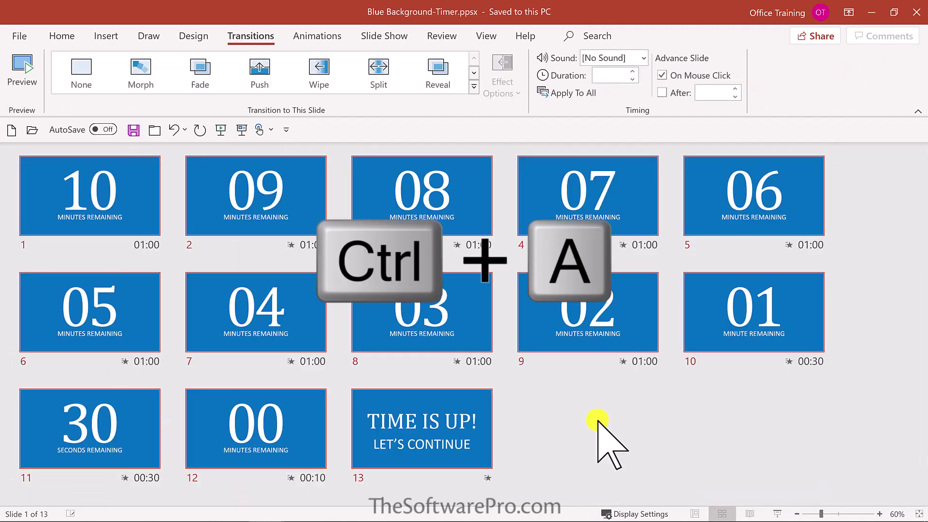
pyautogui.hotkey('ctrl', 'c')
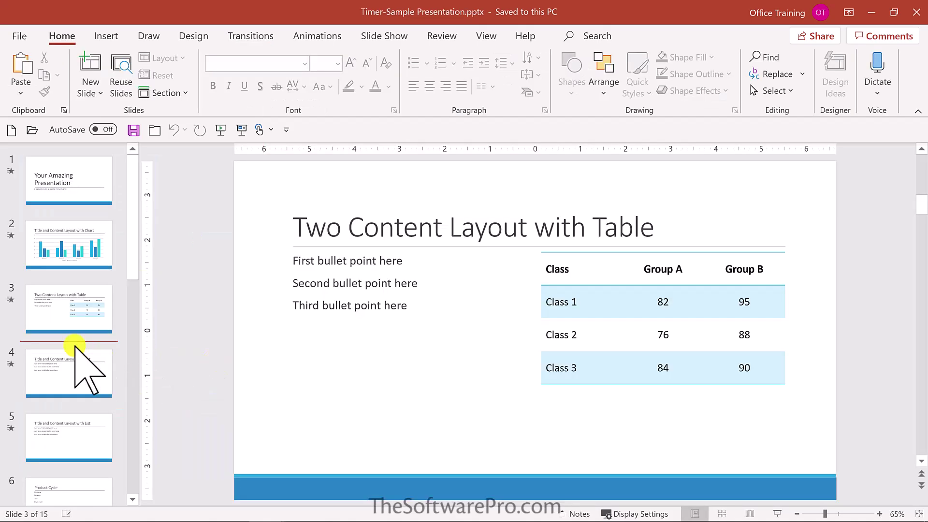
# Step: Paste them after slide 3 in Timer-Sample with Keep Source Formatting, then view all 28 slides in Slide Sorter
pyautogui.click(77, 342)
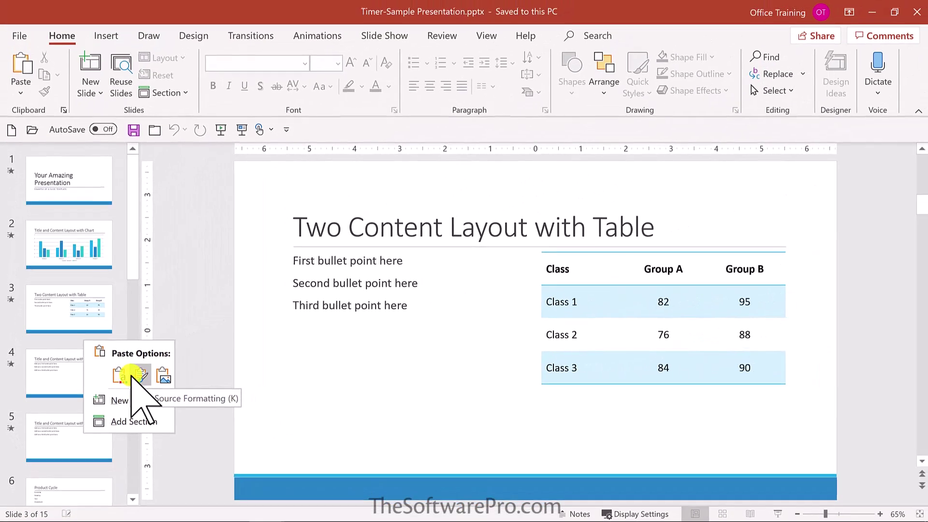
pyautogui.click(282, 340)
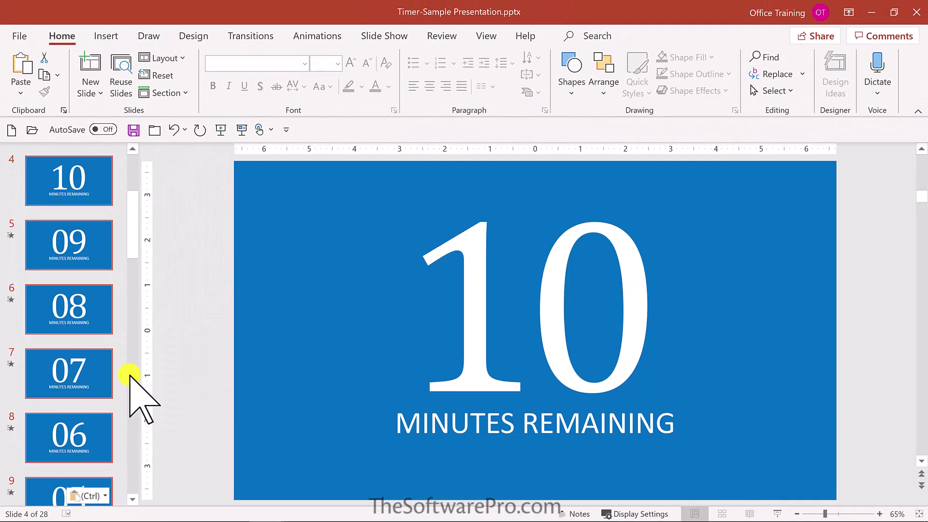
pyautogui.hotkey('alt', 'w')
pyautogui.press('i')
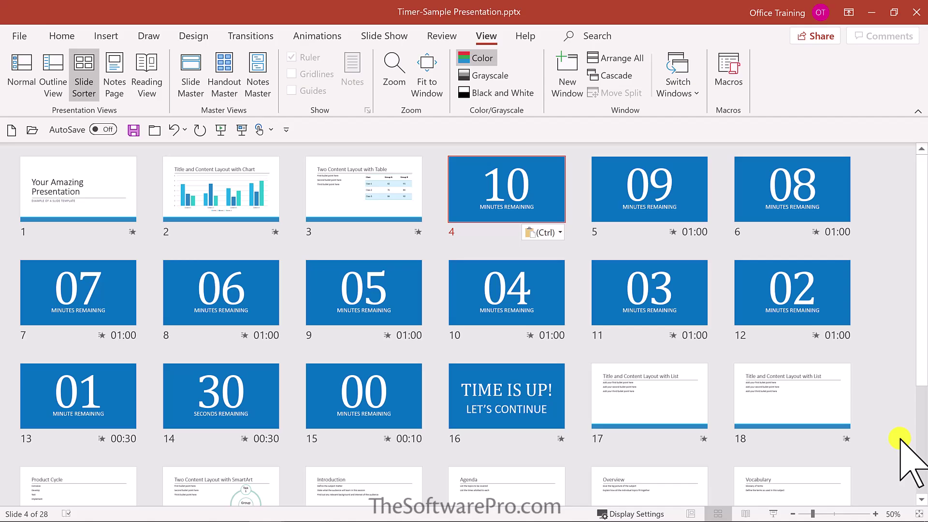
# Step: Return to the Home ribbon, where Reuse Slides is available
pyautogui.click(62, 36)
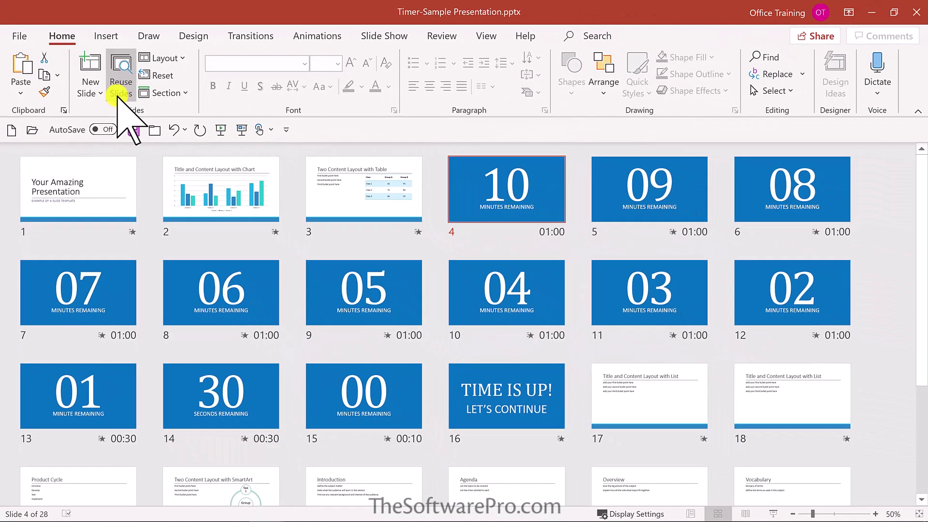
# Step: Select slide 1, try the F5 and Shift+F5 slide show shortcuts, then bring up Slide Show commands
pyautogui.click(91, 186)
pyautogui.hotkey('alt', 's')
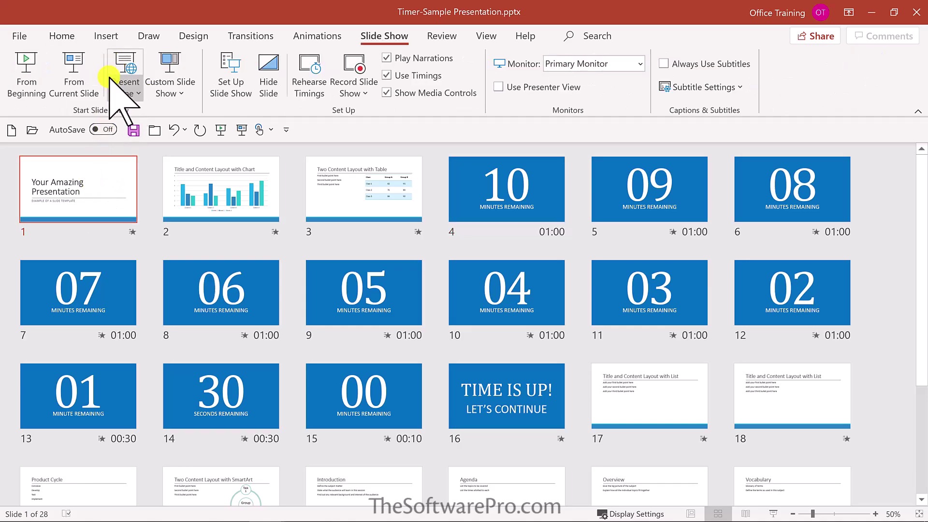
pyautogui.hotkey('alt', 'h')
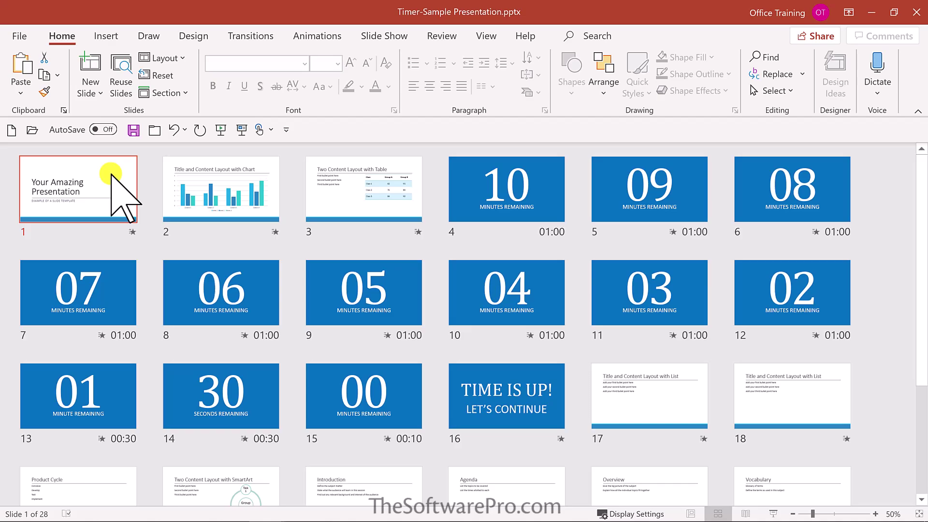
pyautogui.press('F5')
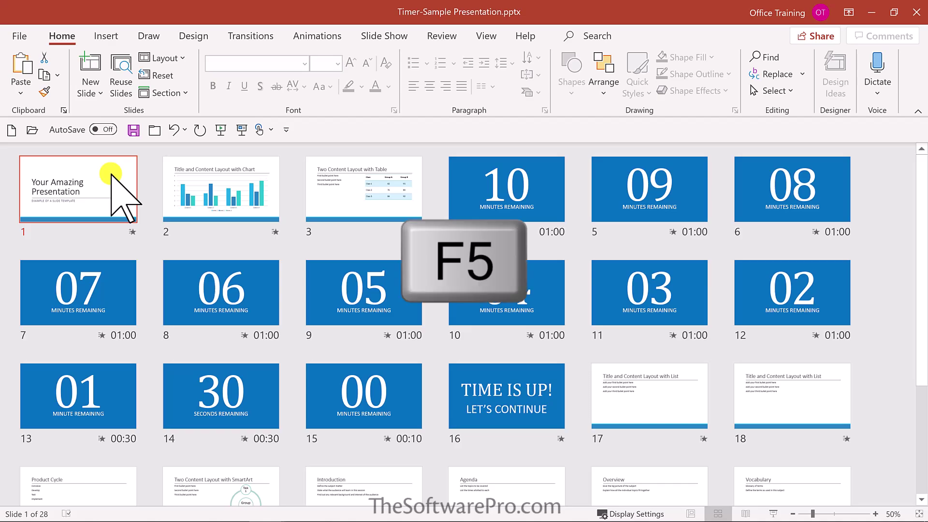
pyautogui.hotkey('shift', 'F5')
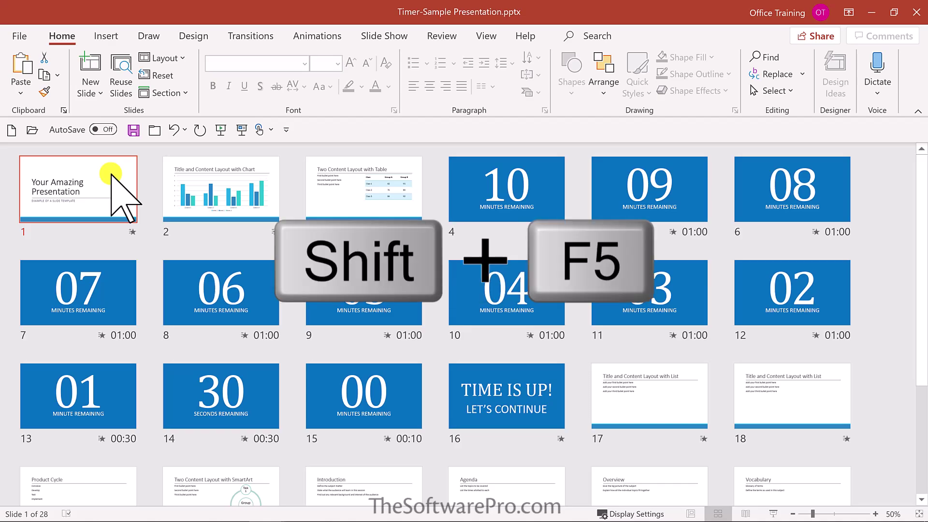
pyautogui.click(375, 37)
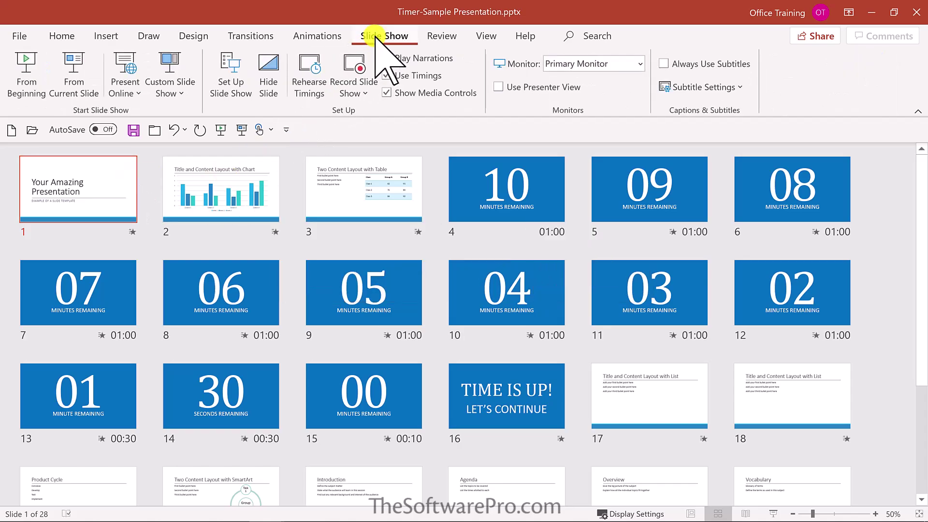